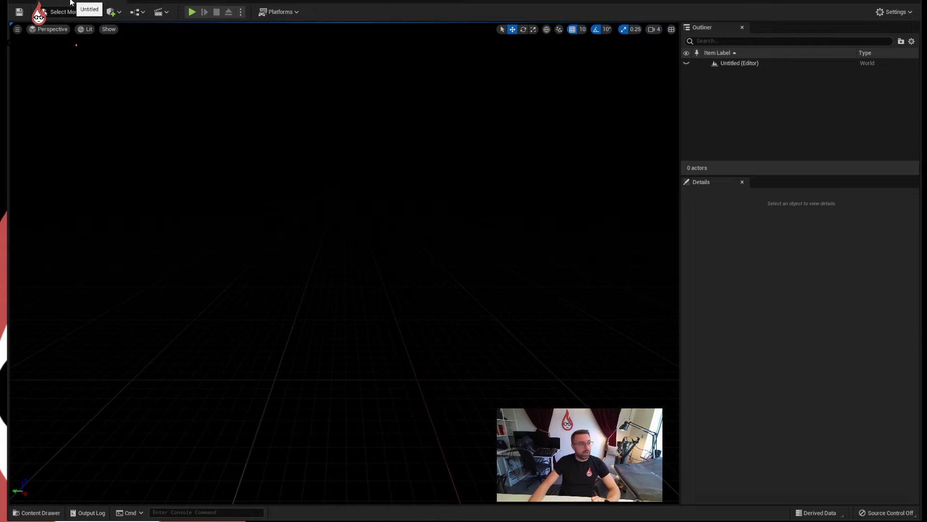
Step: Start saving the current level under a new name and create a Maps folder under Content
click(44, 0)
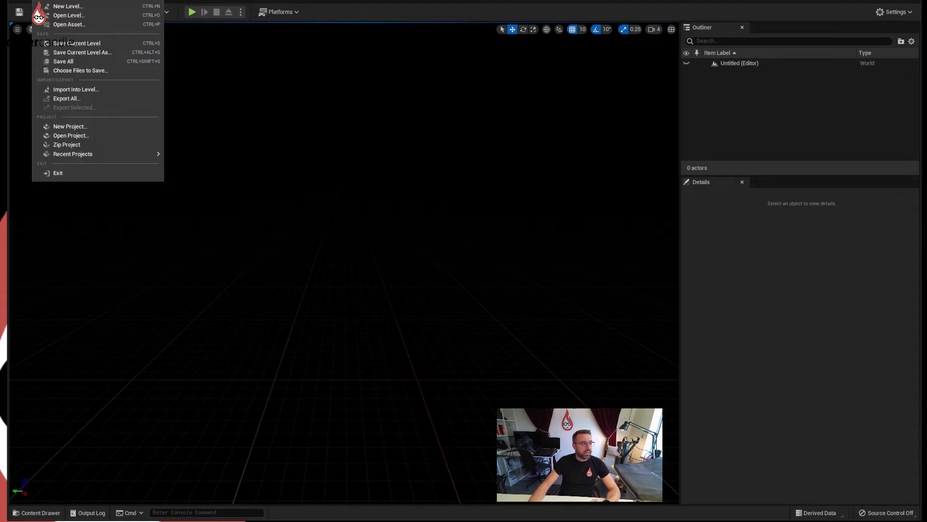
click(91, 50)
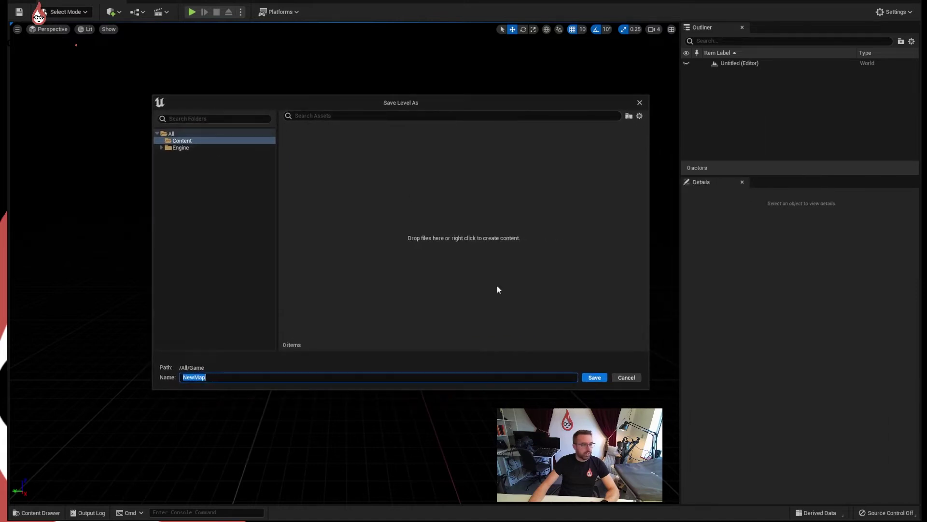
right_click(315, 188)
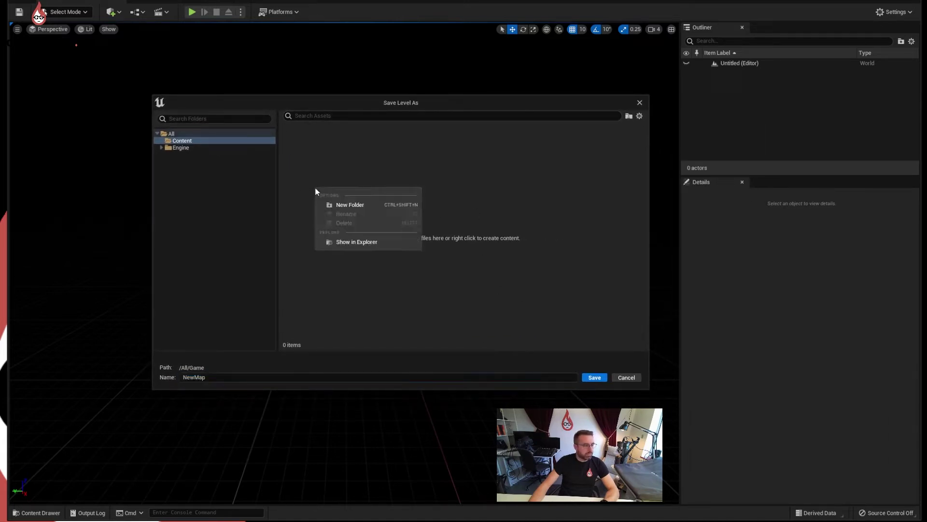
click(347, 205)
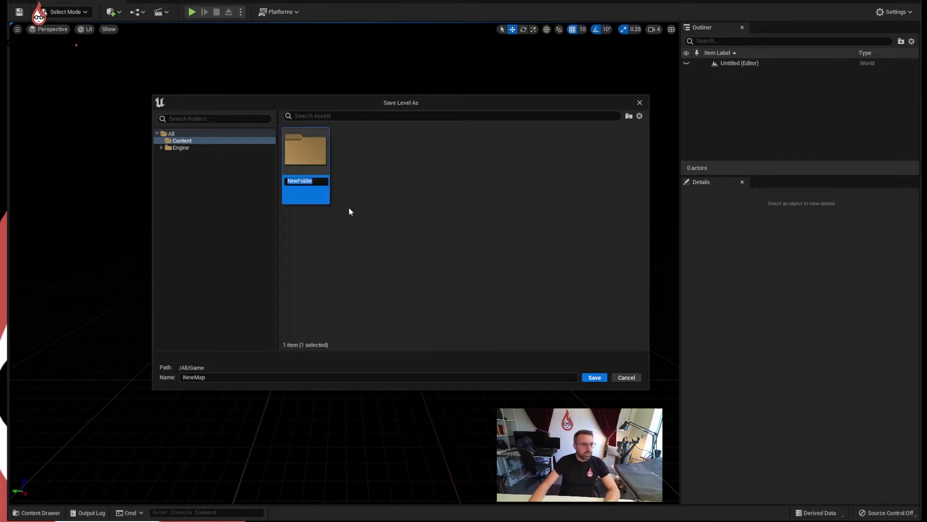
text(Maps)
key(Return)
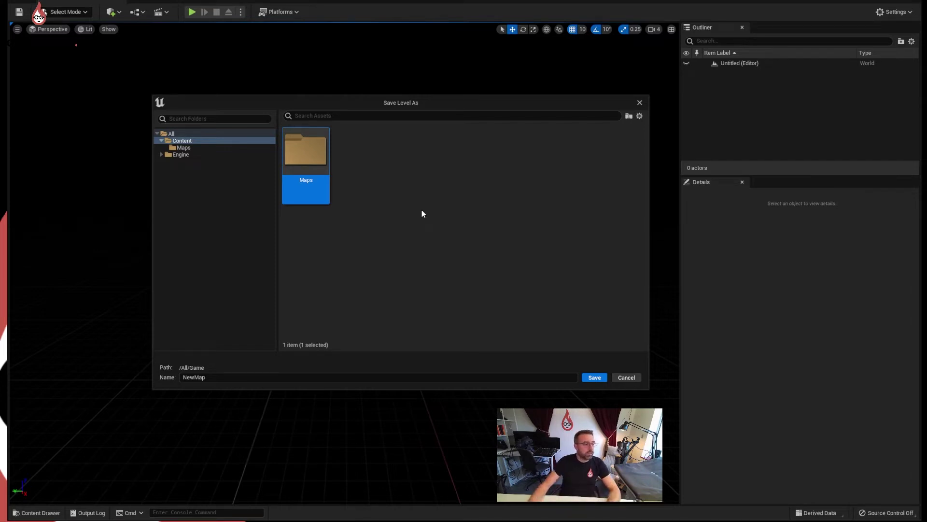
Step: Save the level as DMXConsole inside the Maps folder, replacing the name NewMap
double_click(312, 154)
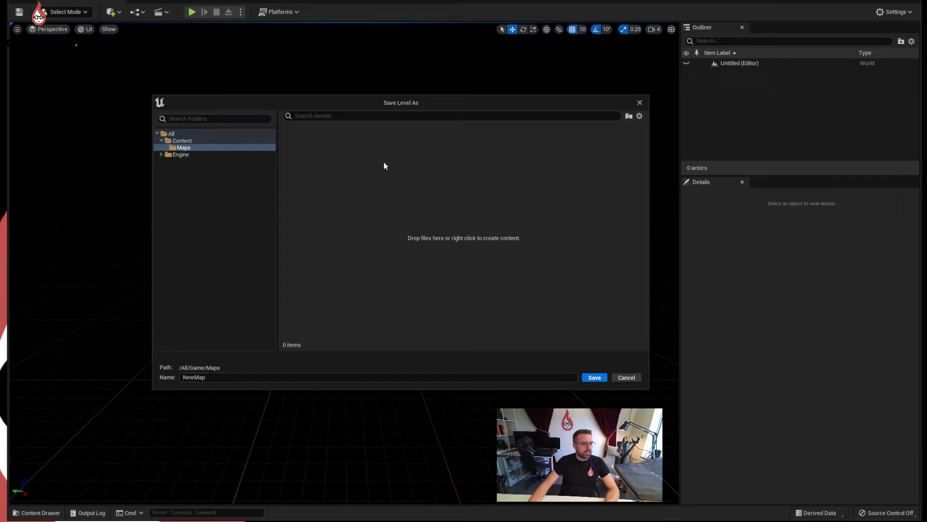
click(220, 377)
key(ctrl+a)
text(DMXConsole)
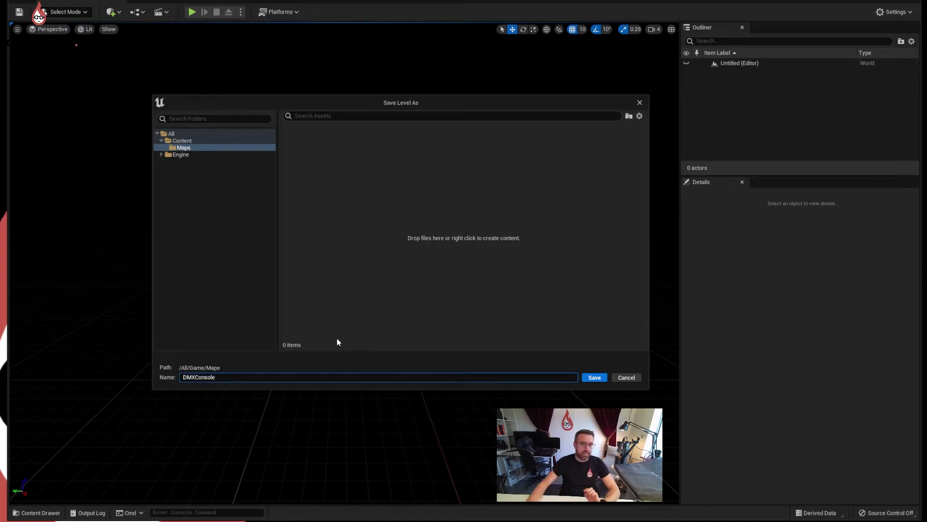
click(593, 378)
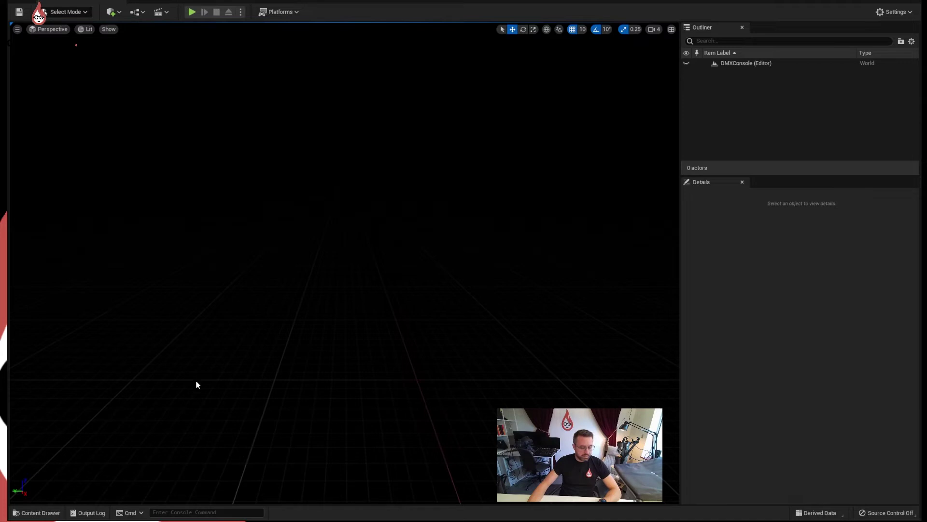
key(ctrl+space)
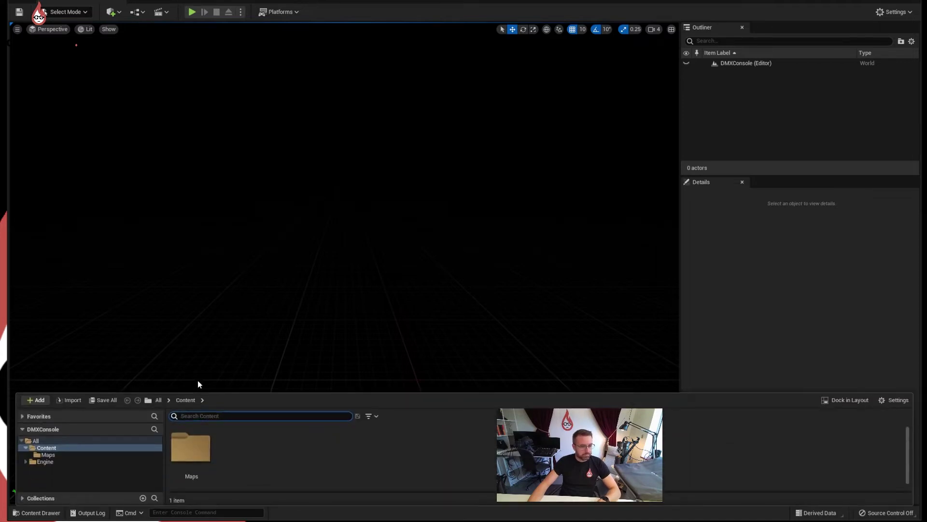
key(ctrl+space)
key(ctrl+space)
key(ctrl+space)
click(38, 514)
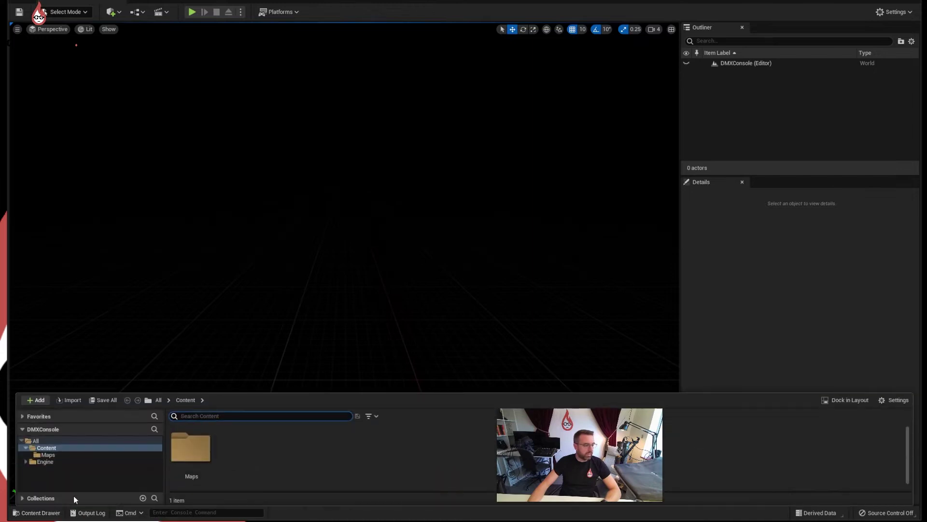
double_click(191, 450)
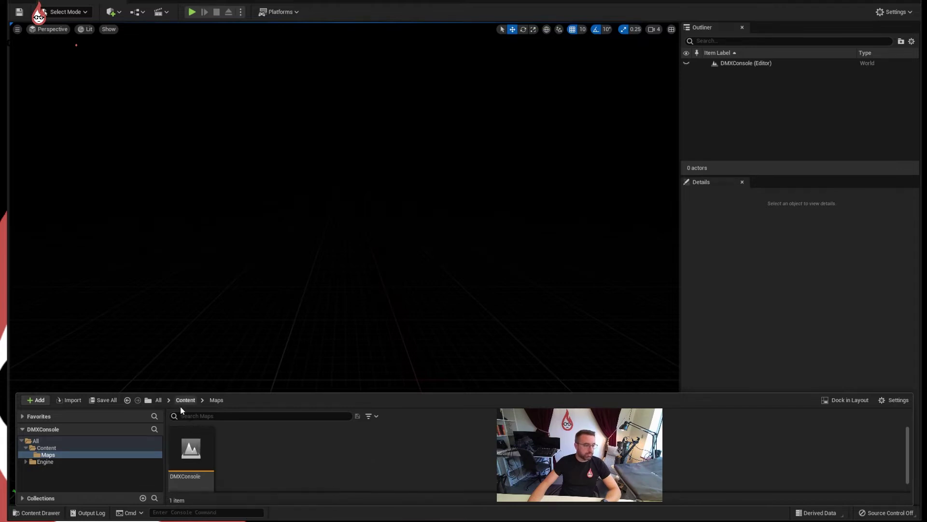
click(296, 287)
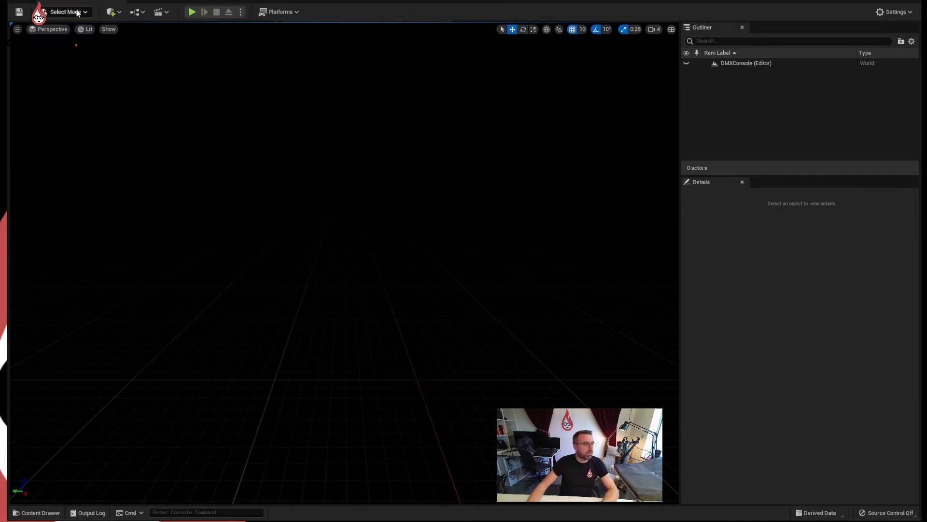
Step: Open Project Settings, move the window to screen centre, and show the Maps & Modes page
click(60, 1)
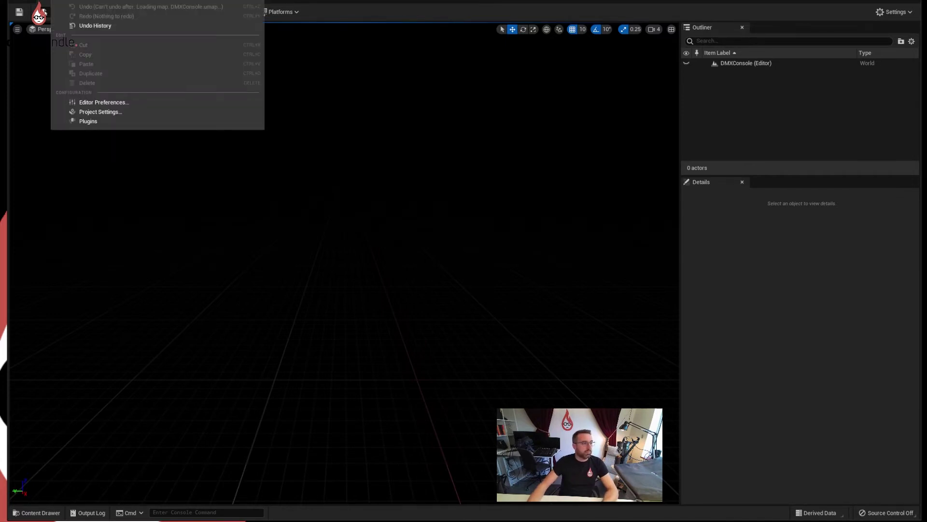
click(117, 113)
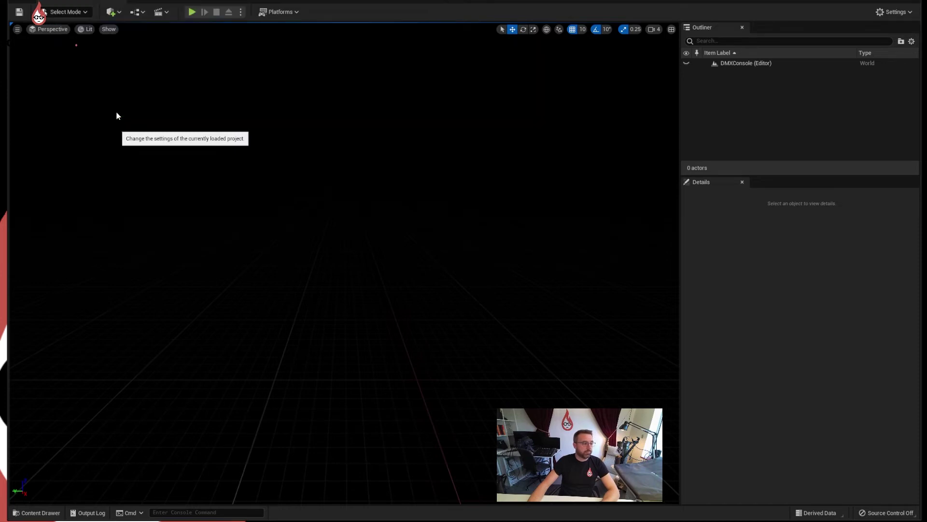
drag(907, 80, 539, 67)
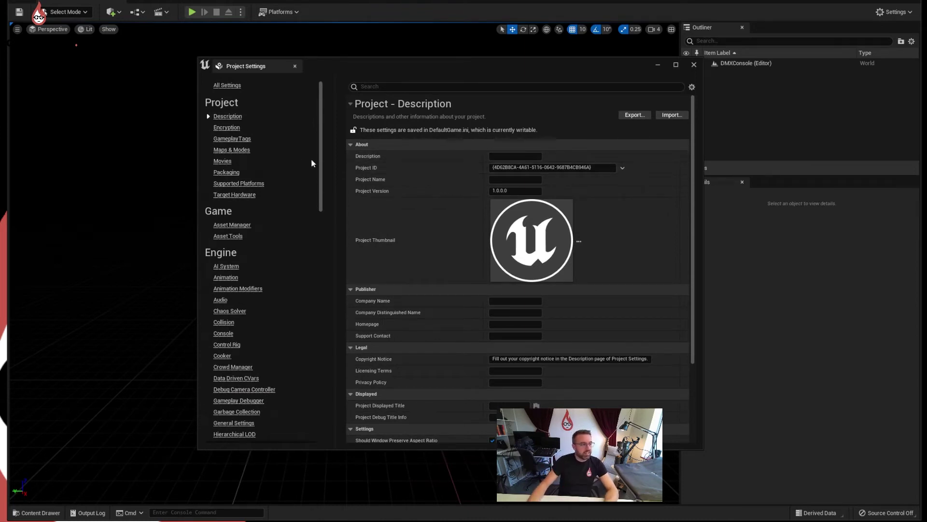
click(237, 150)
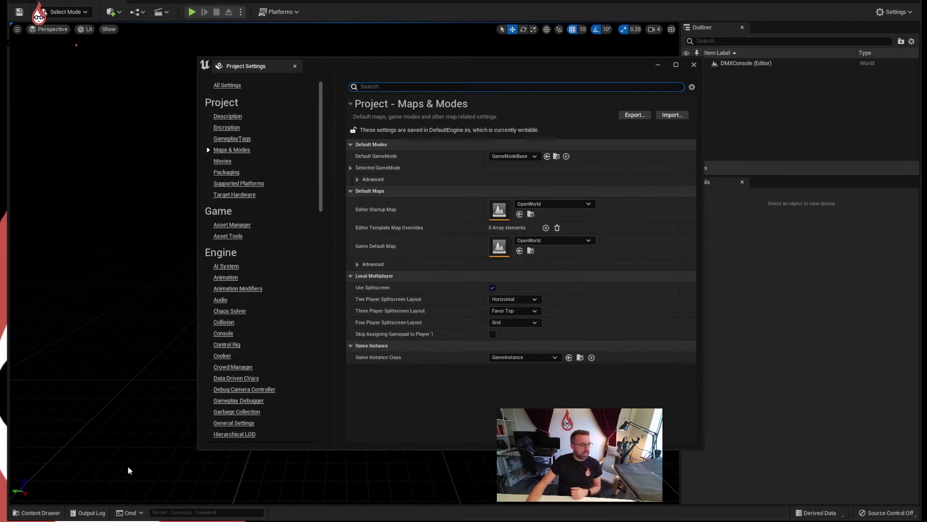
Step: Set both Editor Startup Map and Game Default Map to DMXConsole, then close Project Settings
click(37, 513)
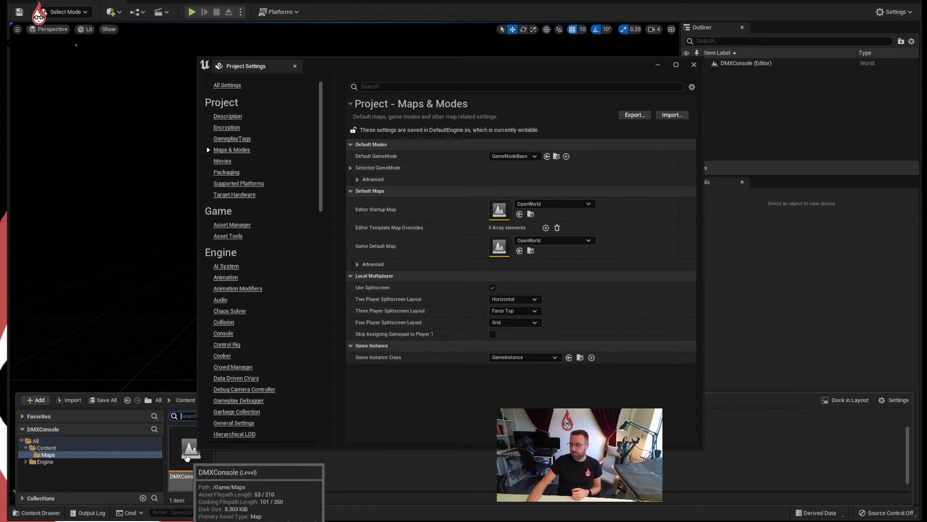
drag(188, 456, 514, 210)
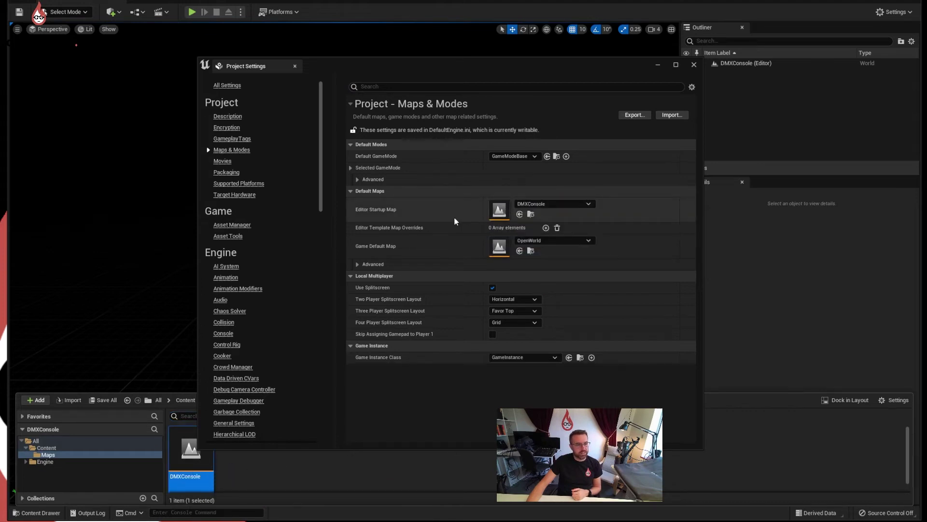
click(588, 241)
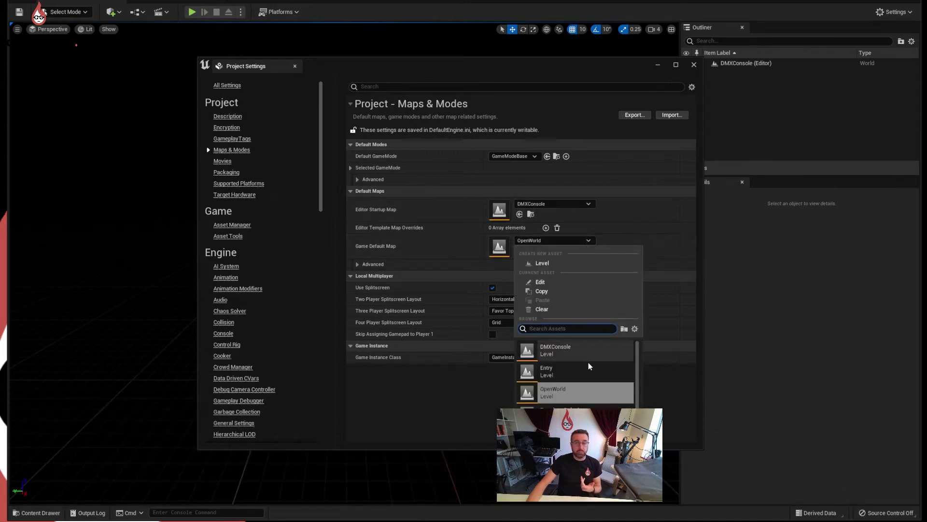
scroll(581, 384, down, 2)
scroll(582, 384, down, 1)
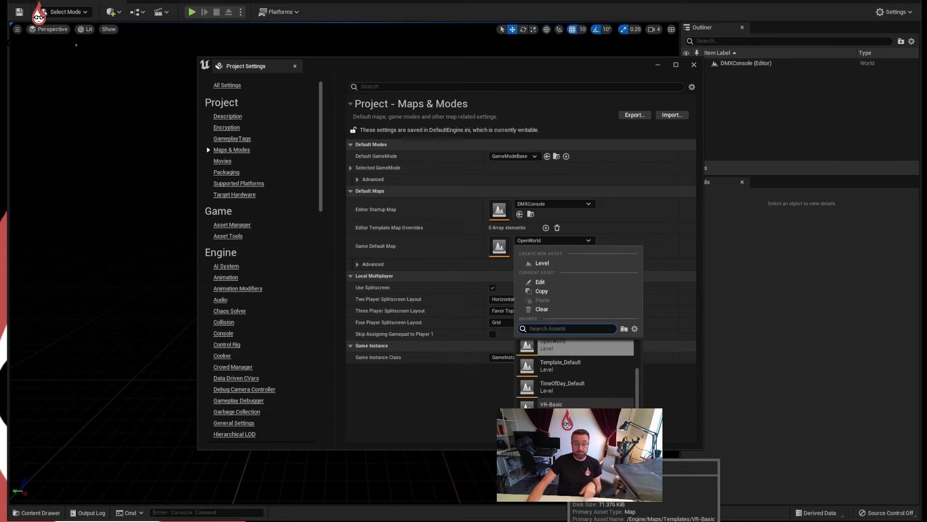
scroll(570, 367, up, 3)
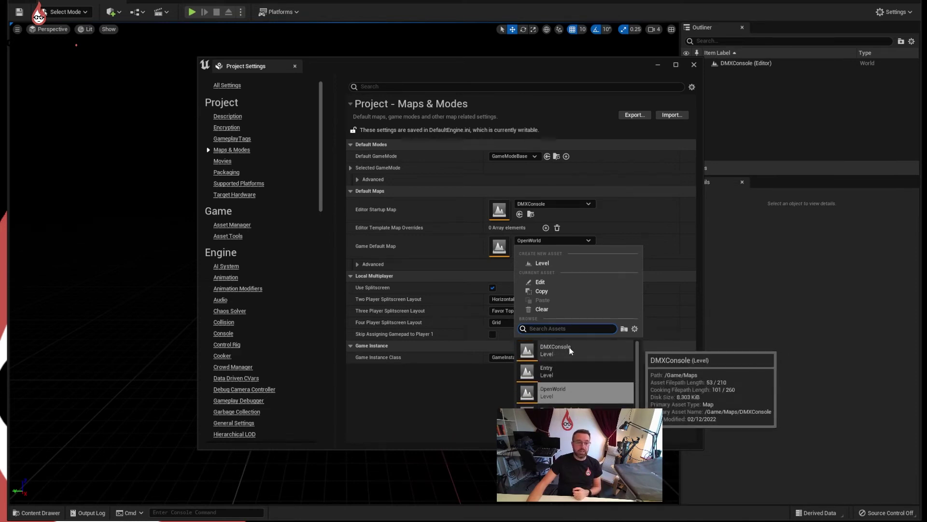
click(570, 350)
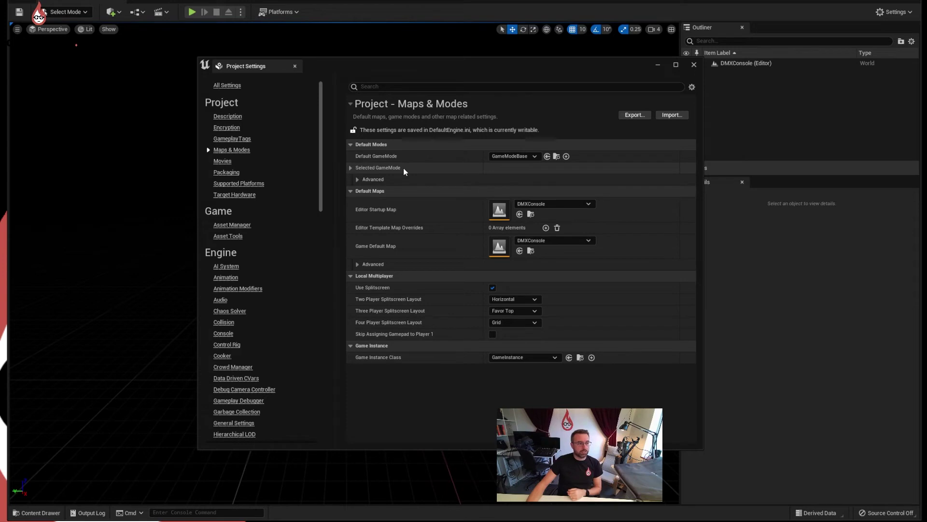
click(694, 65)
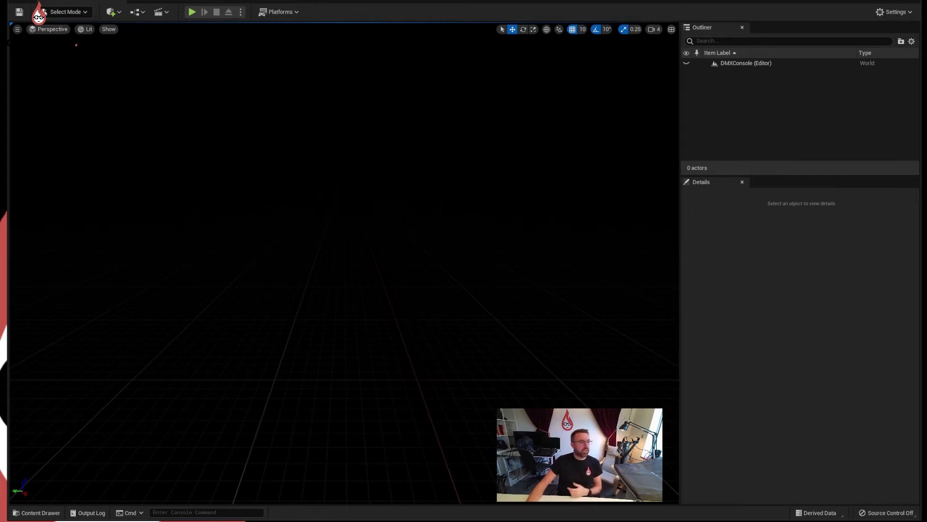
click(53, 1)
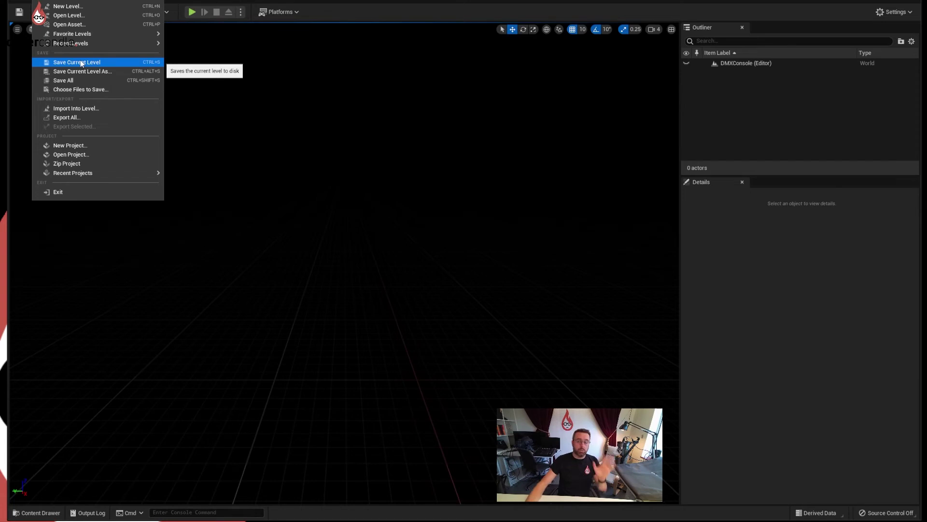
click(66, 81)
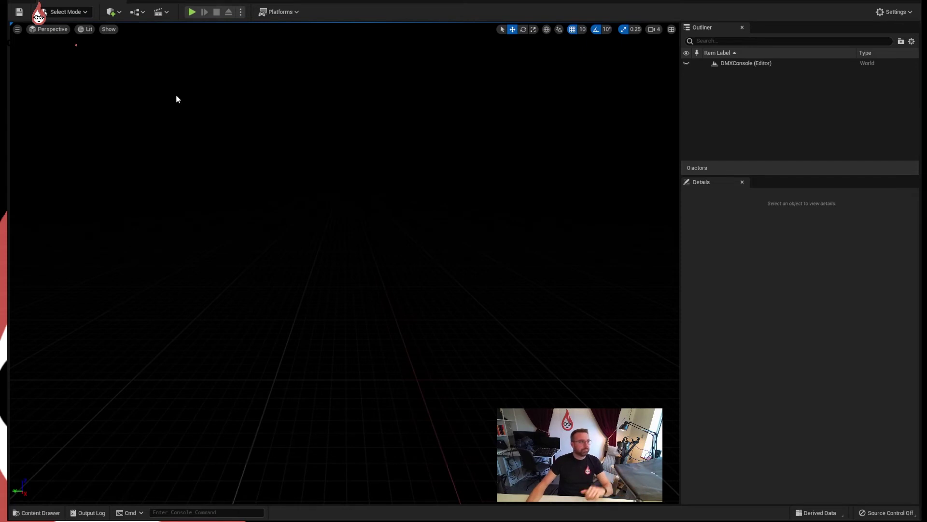
Step: Open the Plugins browser and reposition and resize its window and panels
key(alt+e)
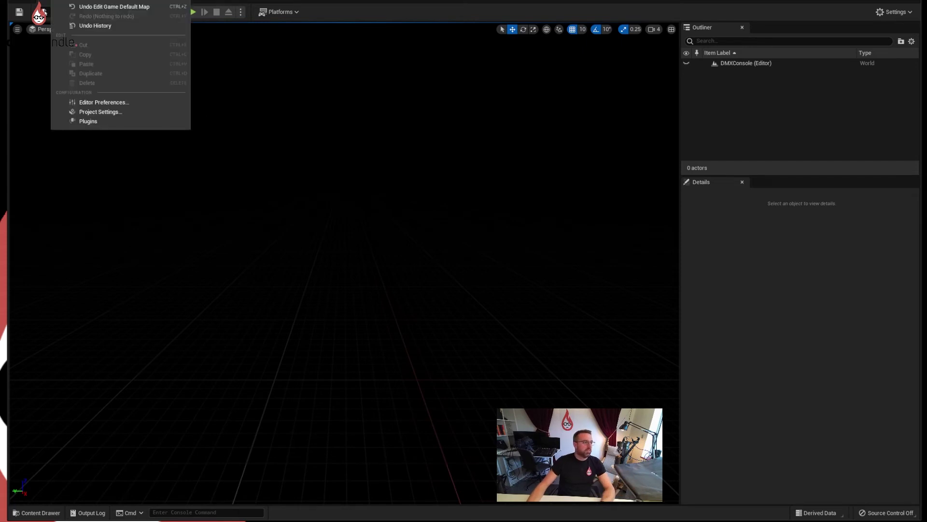
click(95, 122)
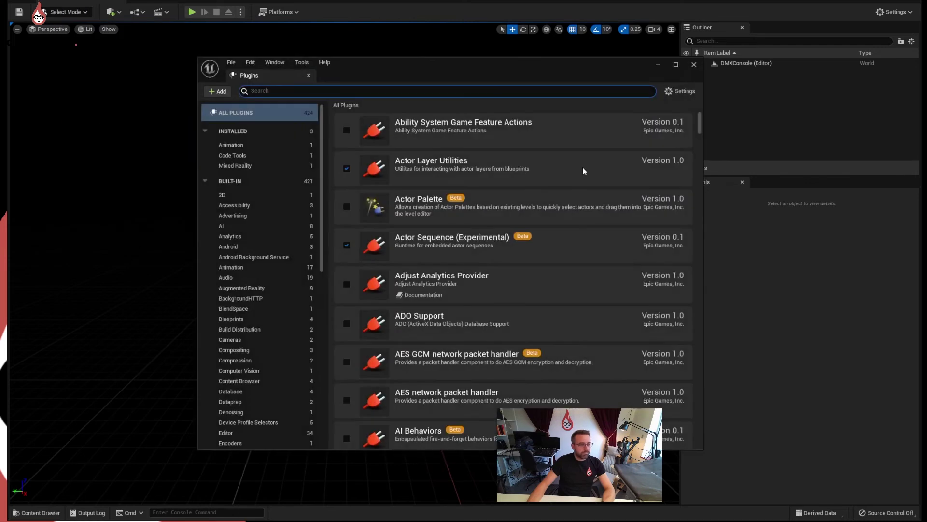
mouse_move(321, 138)
mouse_down()
mouse_move(311, 319)
mouse_move(332, 160)
mouse_move(320, 126)
mouse_up()
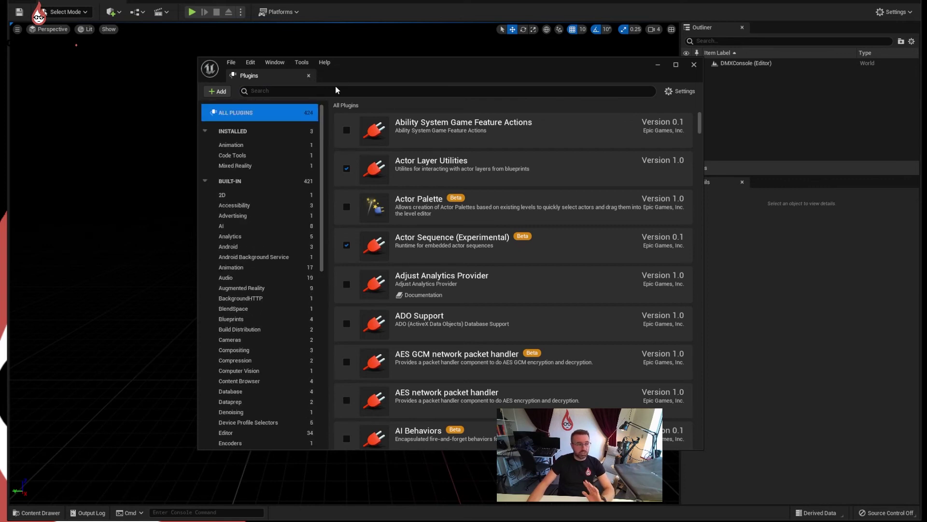
drag(371, 71, 363, 64)
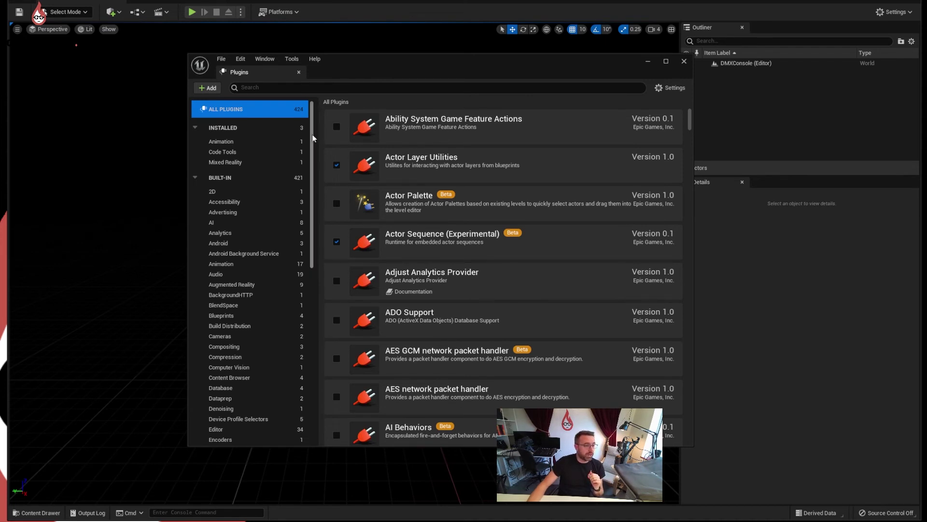
drag(689, 118, 687, 122)
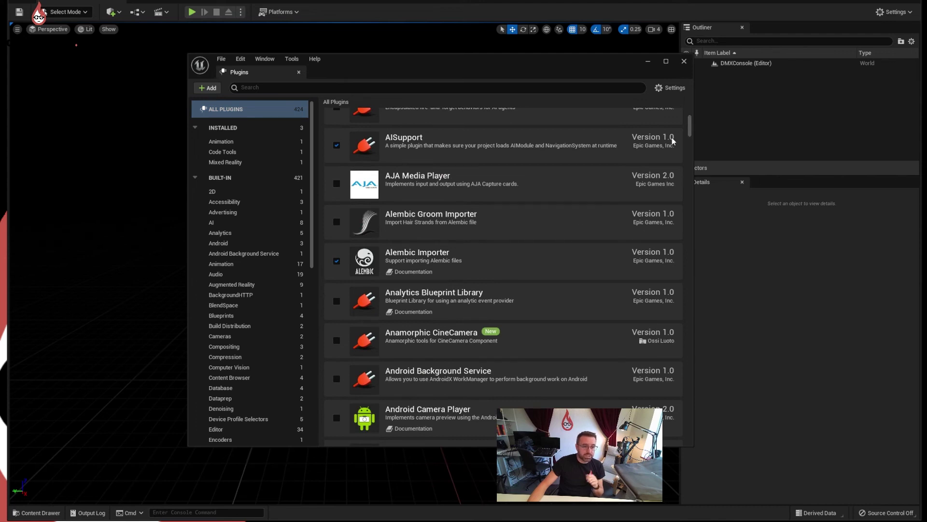
drag(686, 126, 687, 180)
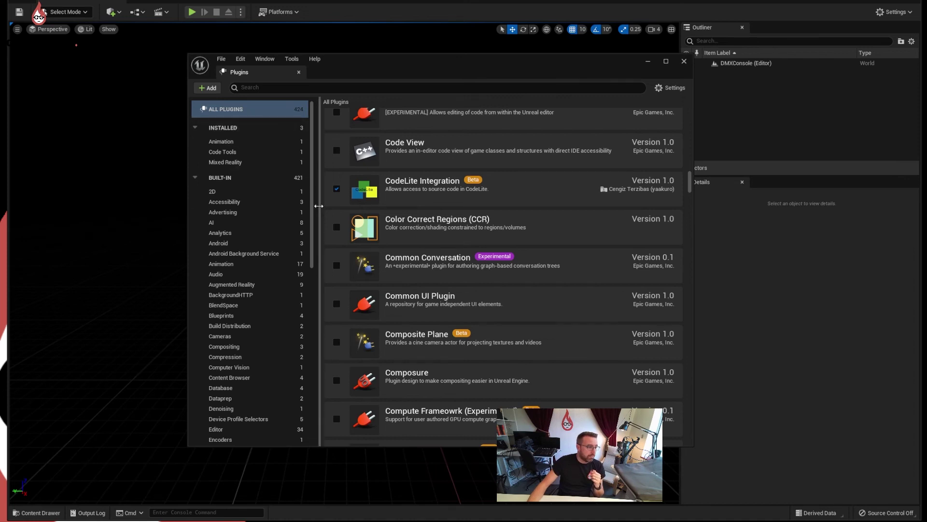
drag(313, 199, 313, 371)
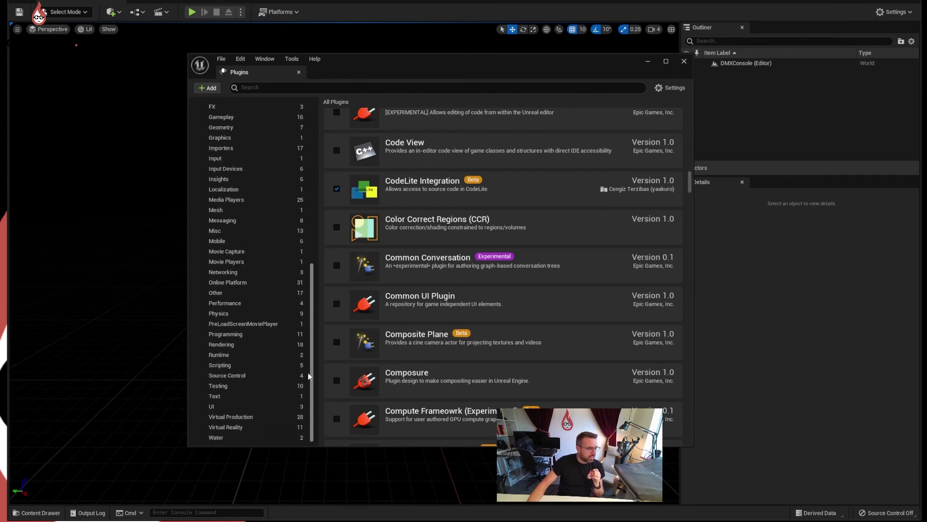
Step: Show the Virtual Production plugin category and scroll through its plugins
click(245, 418)
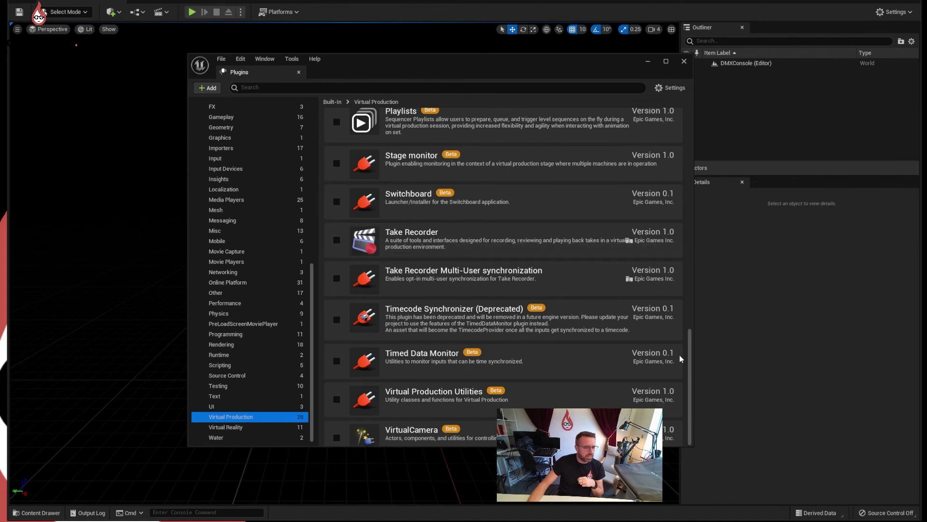
scroll(689, 356, up, 1)
drag(690, 356, 700, 181)
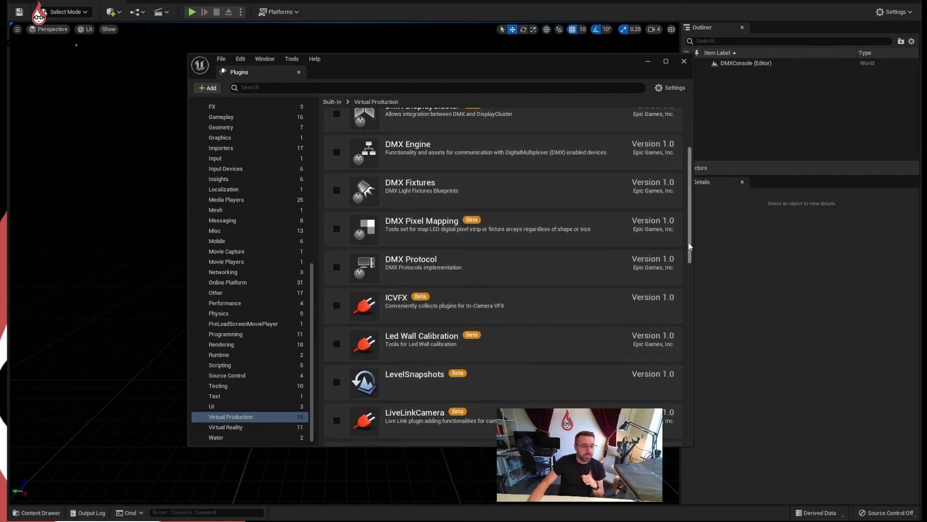
drag(691, 245, 365, 223)
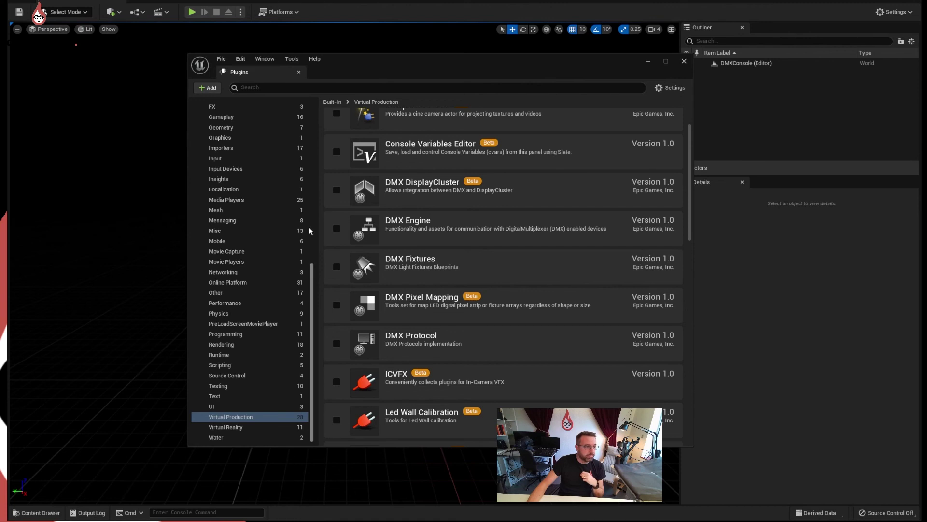
drag(312, 290, 292, 100)
Step: Filter plugins by 'dmx' and enable DMX Engine, DMX Protocol and DMX Fixtures
click(291, 87)
text(dmx)
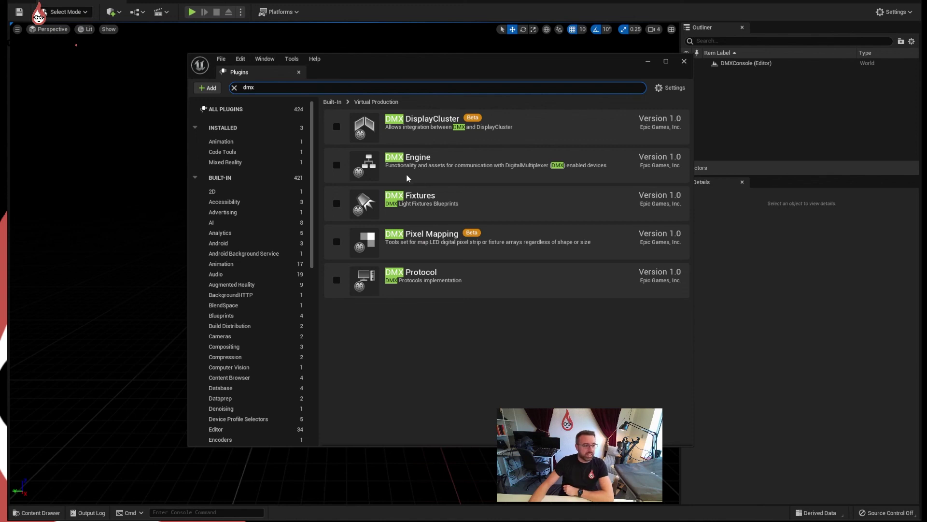
click(337, 165)
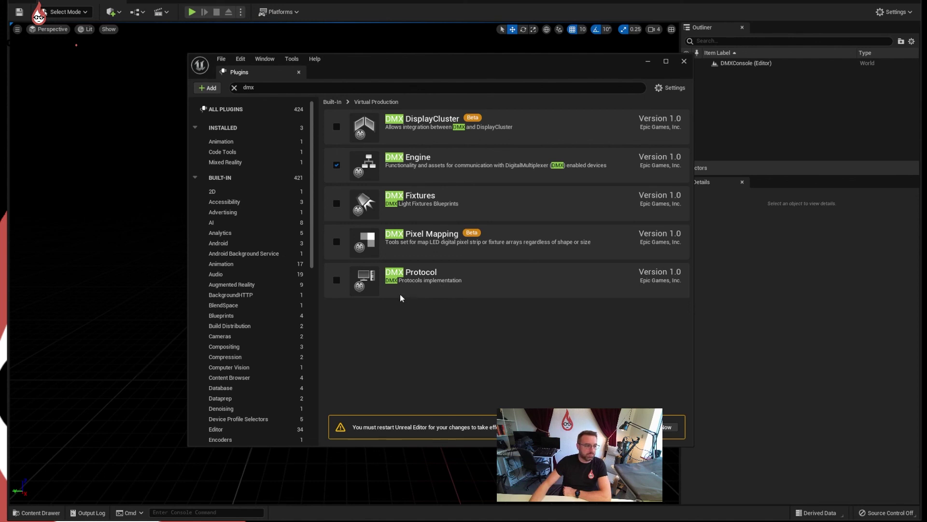
click(337, 280)
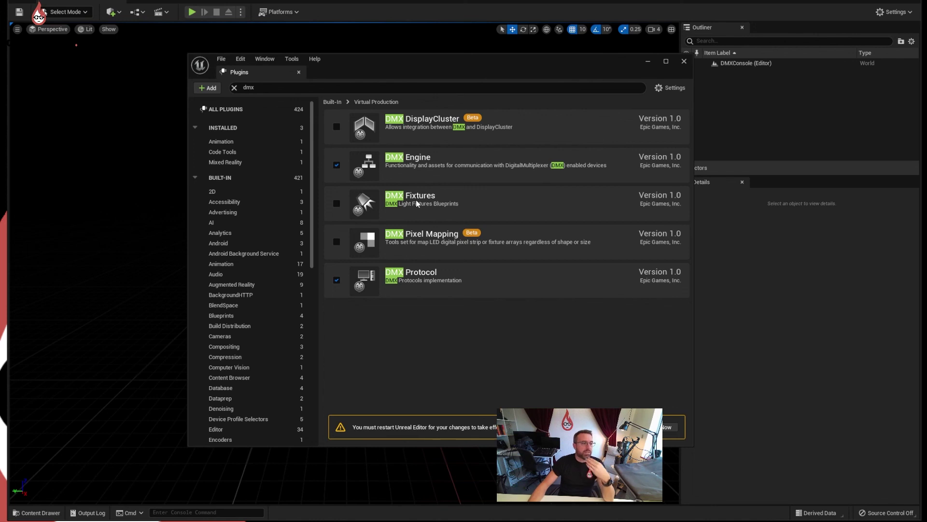
click(337, 204)
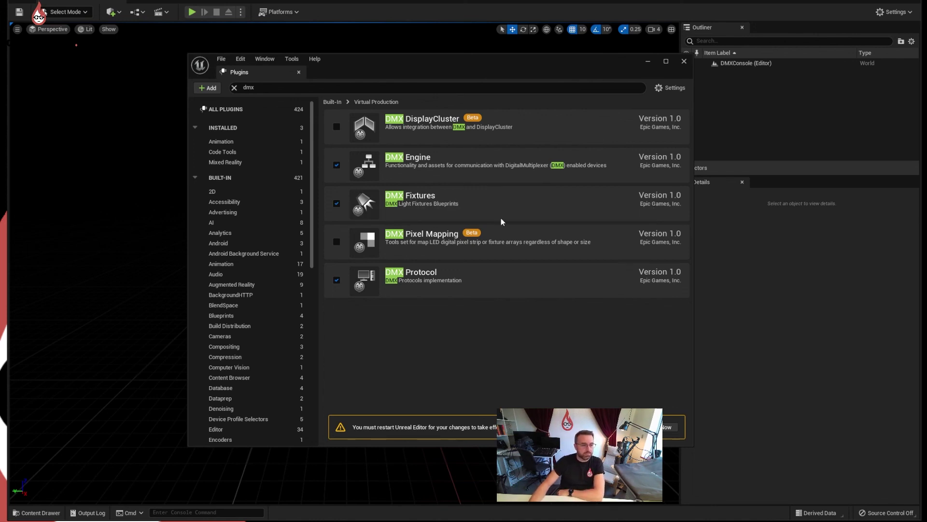